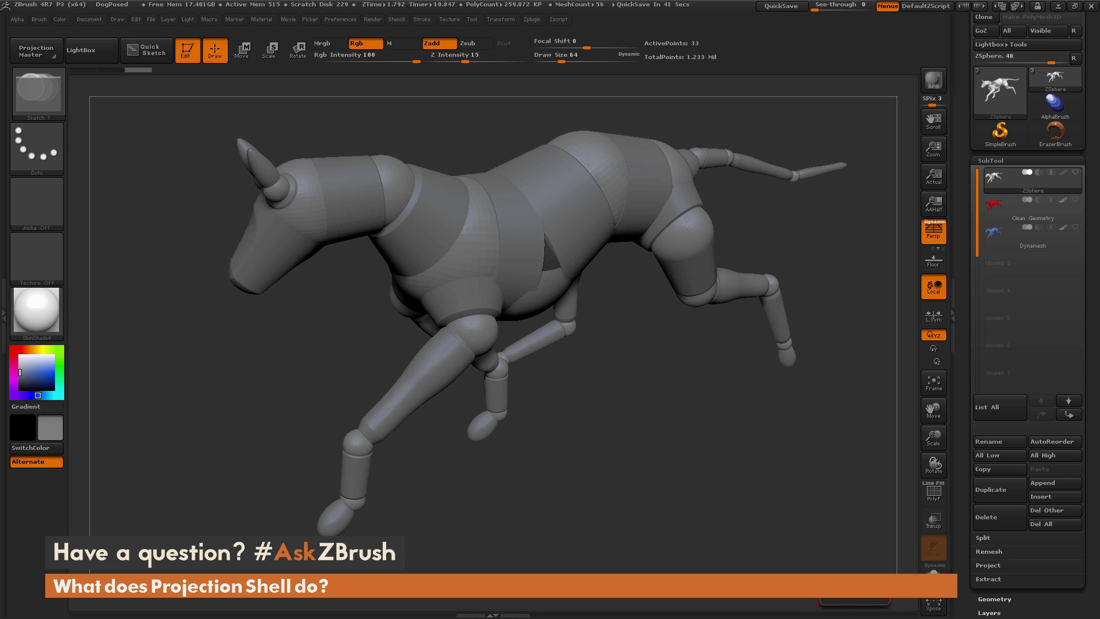
Step: Expand SubTool > Project to show the Dist, Mean, PA Blur and ProjectionShell settings
left_click_drag(961, 189, 957, 252)
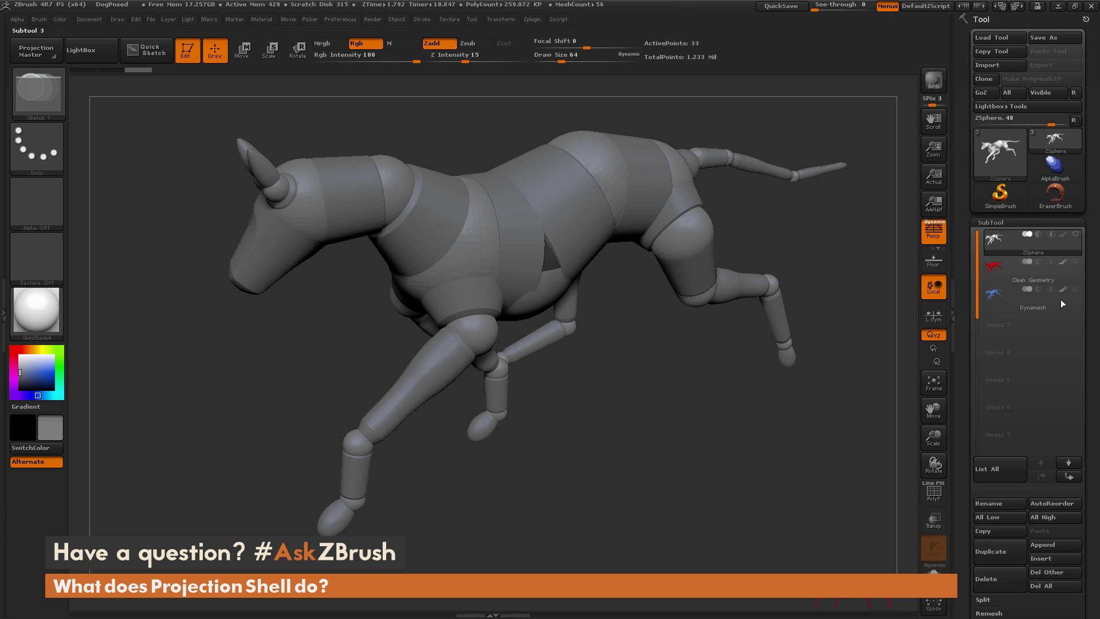
left_click_drag(956, 458, 957, 351)
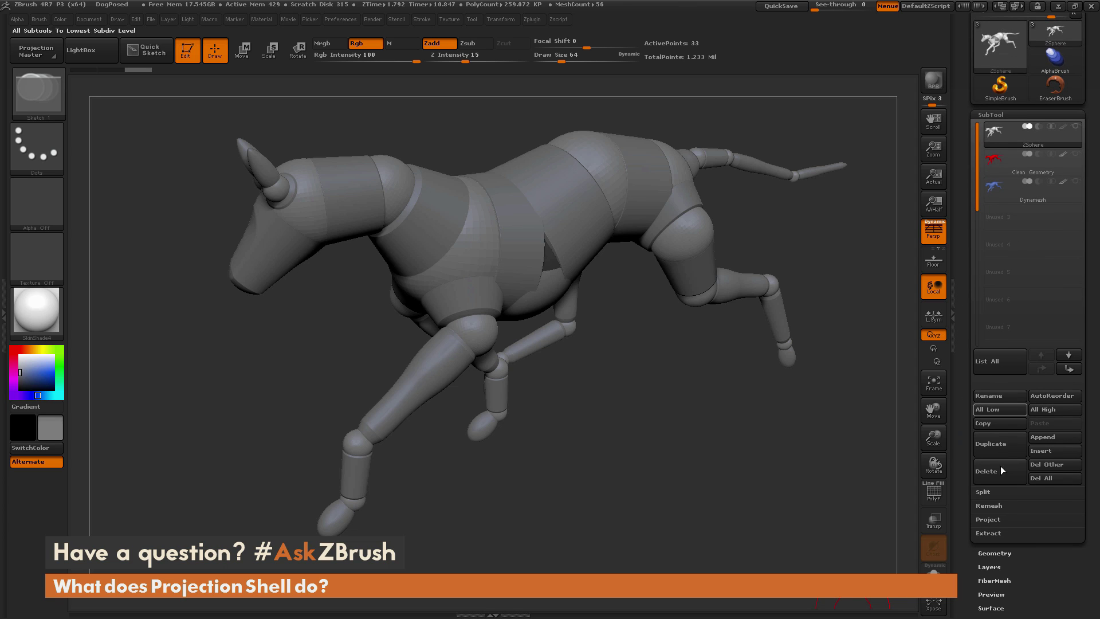
left_click(990, 523)
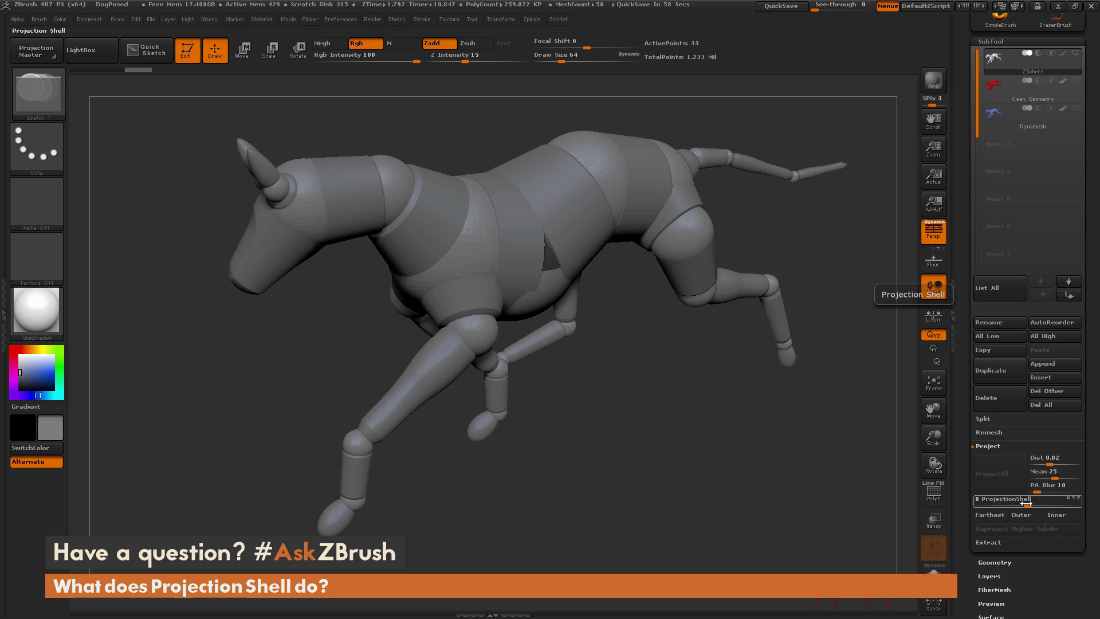
scroll(959, 351, "up", 5)
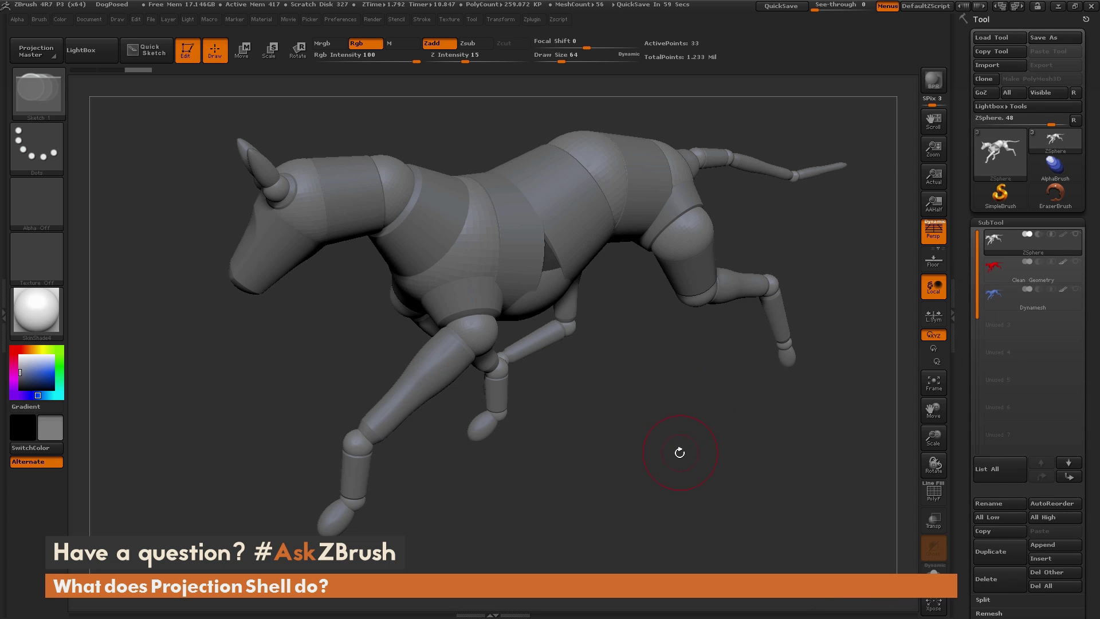
Step: Show the ZSphere dog as an adaptive skin with PolyFrame polygroups, framed in three-quarter view
left_click_drag(680, 449, 674, 423)
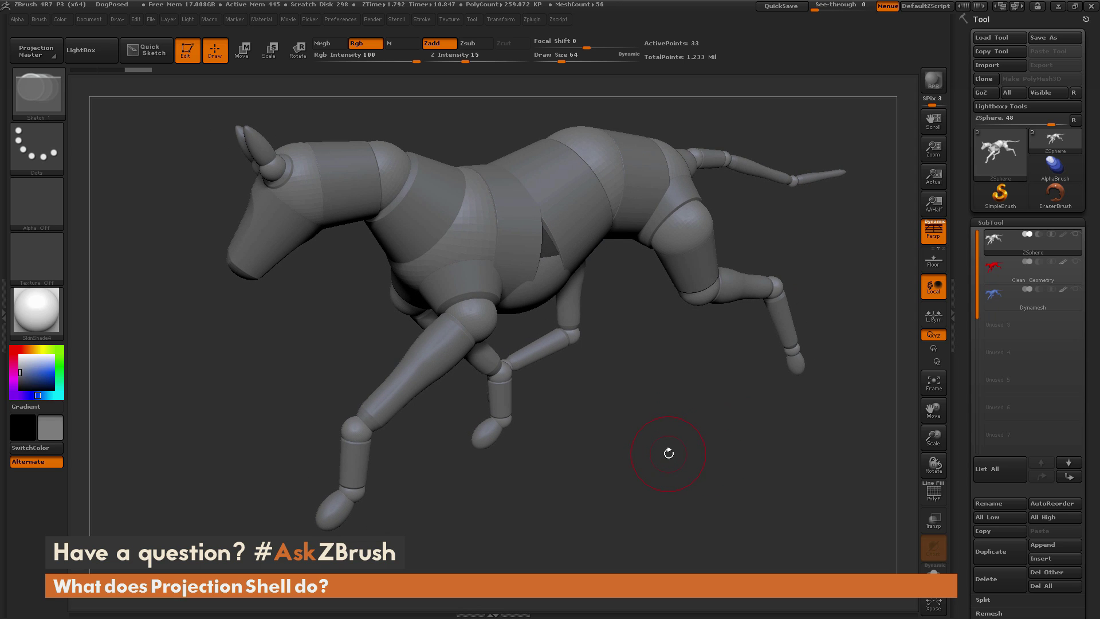
key("a")
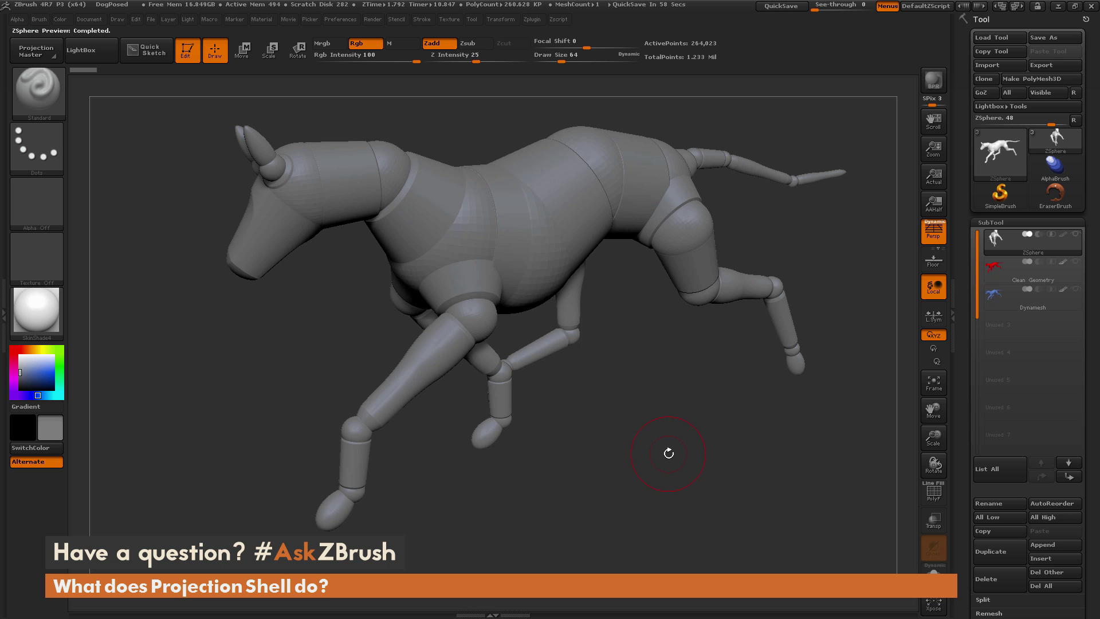
key("shift")
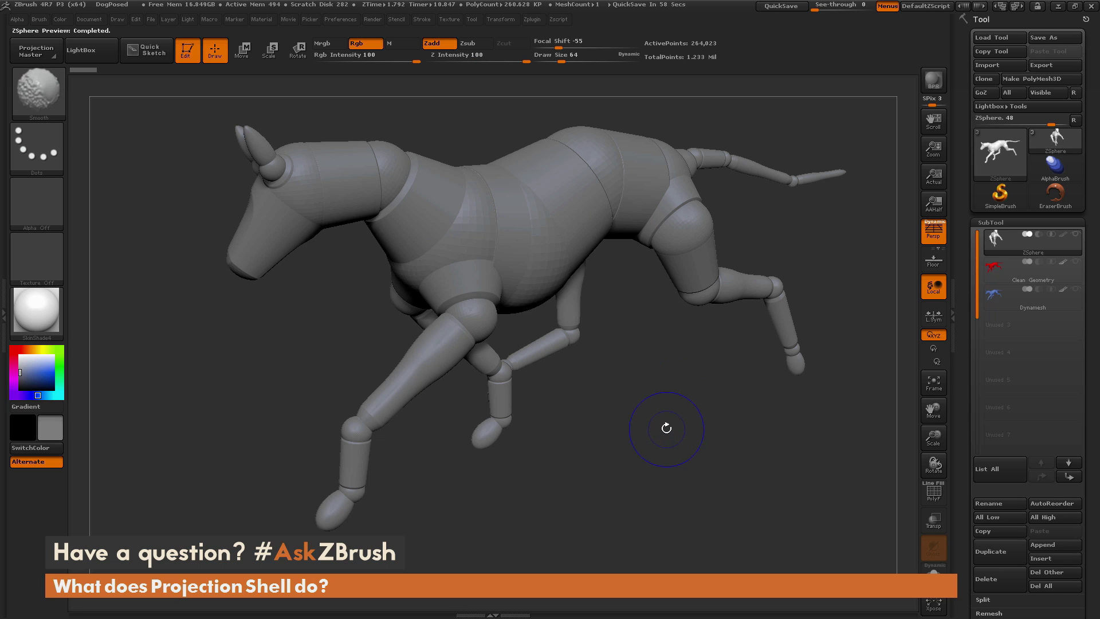
key("shift+f")
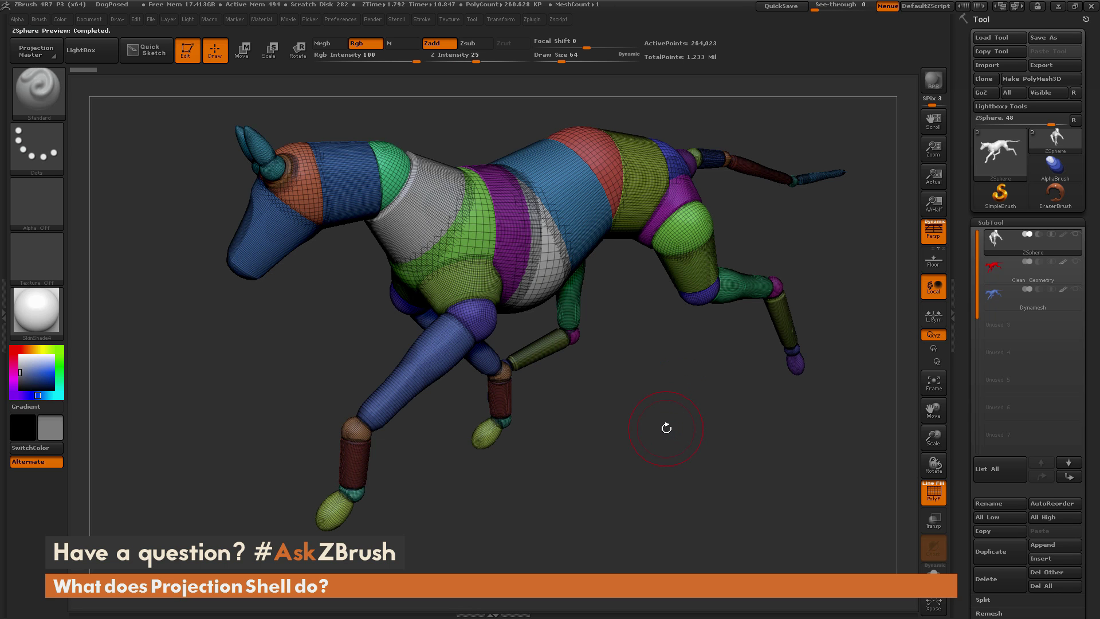
left_click_drag(657, 406, 609, 166)
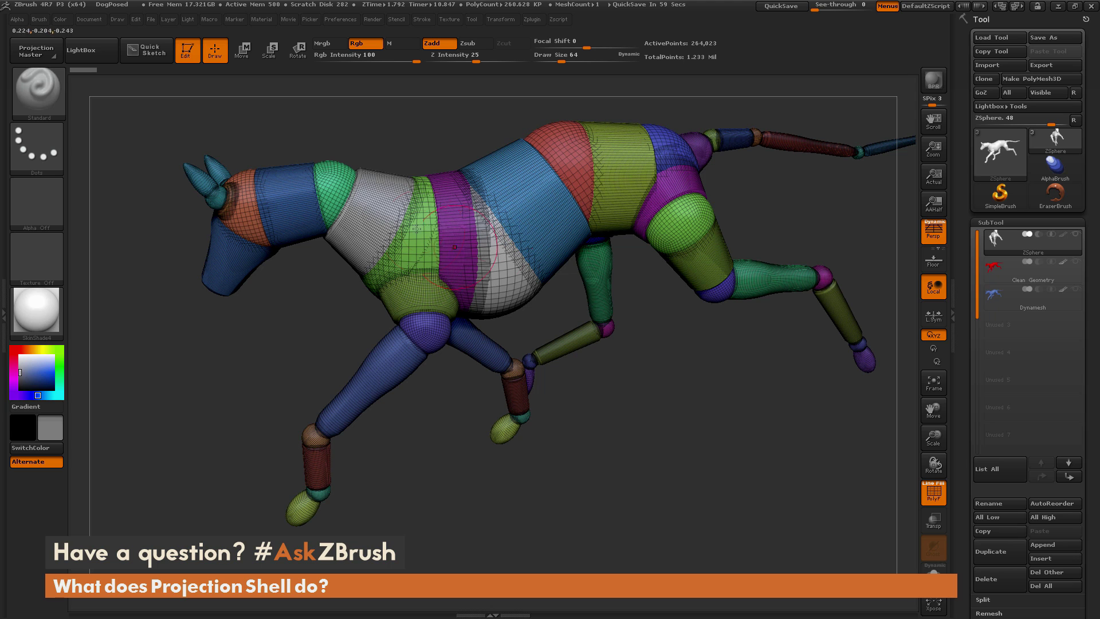
key("ctrl")
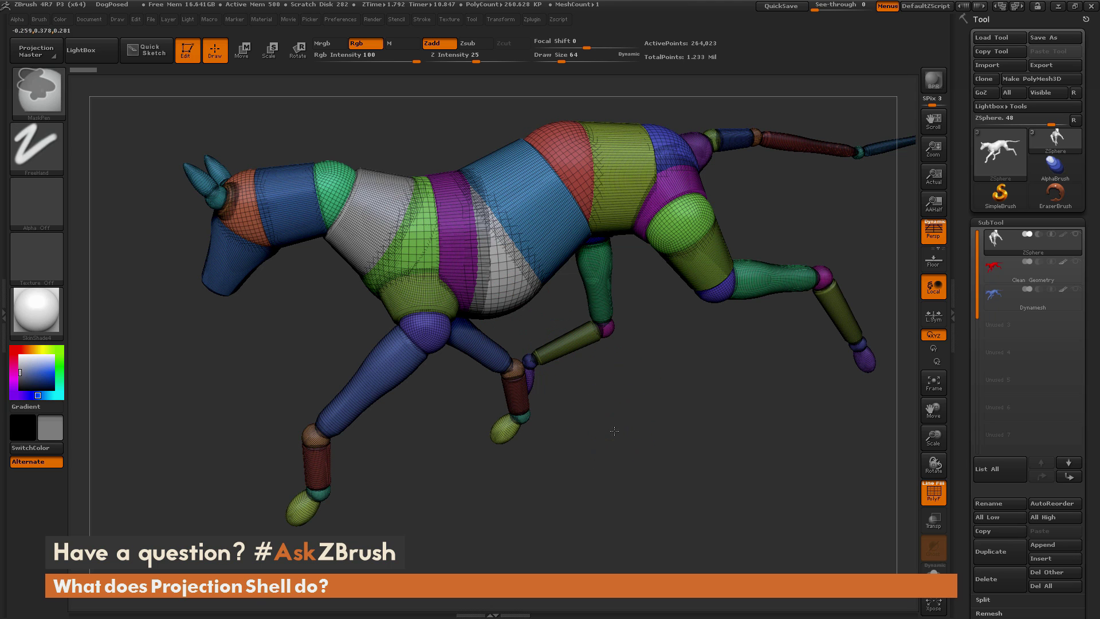
right_click_drag(614, 431, 590, 368, "ctrl")
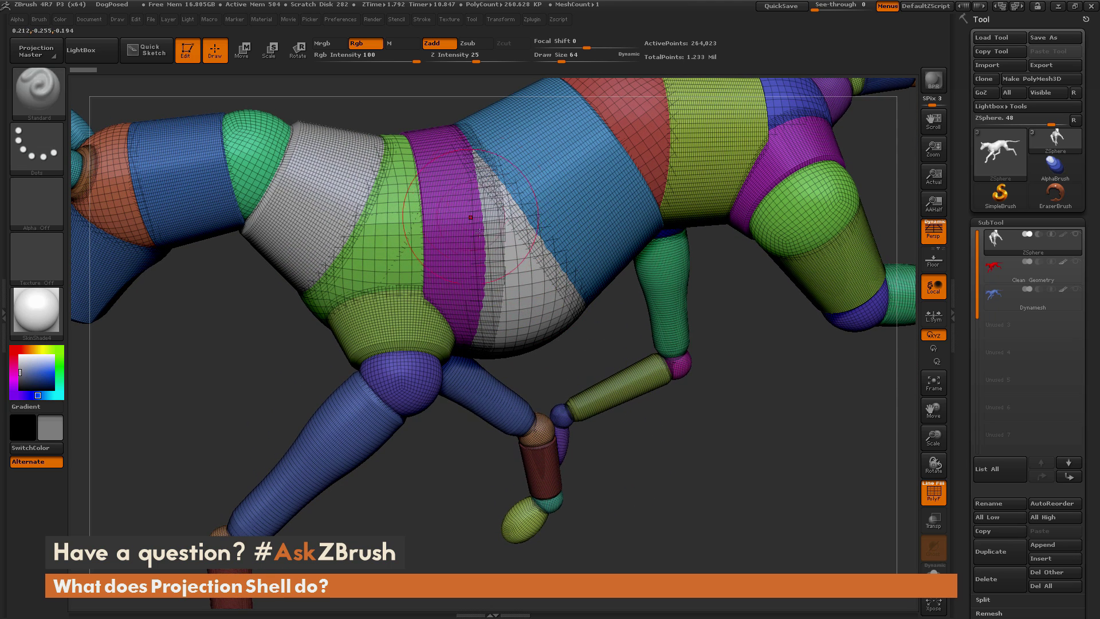
key("ctrl")
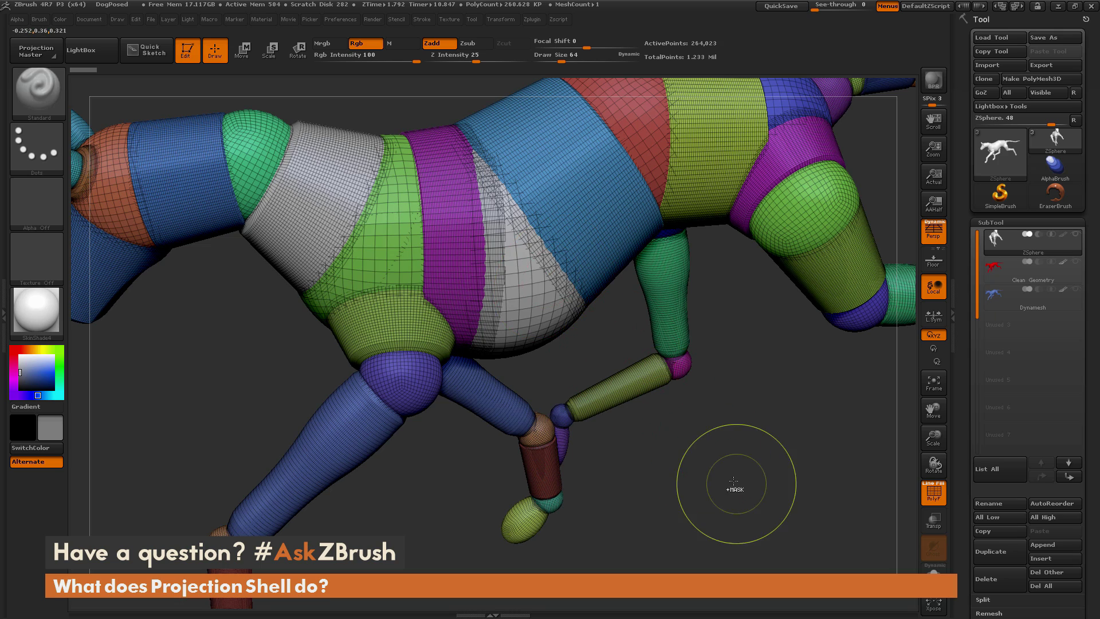
key("f")
left_click_drag(647, 448, 637, 421)
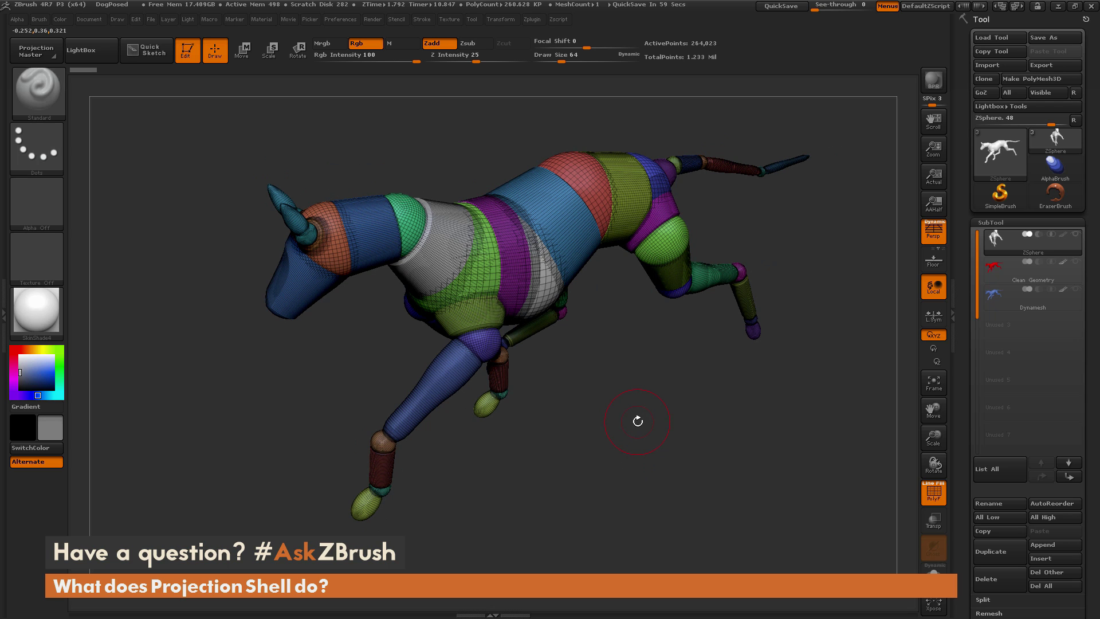
Step: Select the Dynamesh dog subtool and turn off its polygroup wireframe display
key("Down")
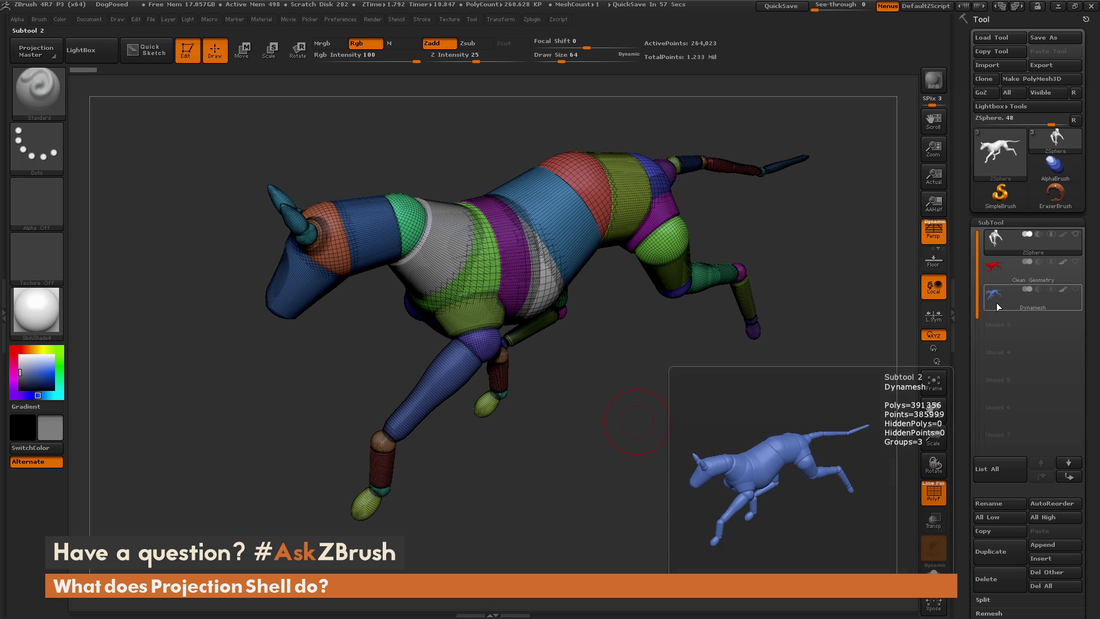
mouse_move(703, 472)
left_mouse_down()
mouse_move(665, 425)
mouse_move(676, 491)
mouse_move(642, 413)
mouse_move(660, 450)
left_mouse_up()
key("shift")
key("shift+f")
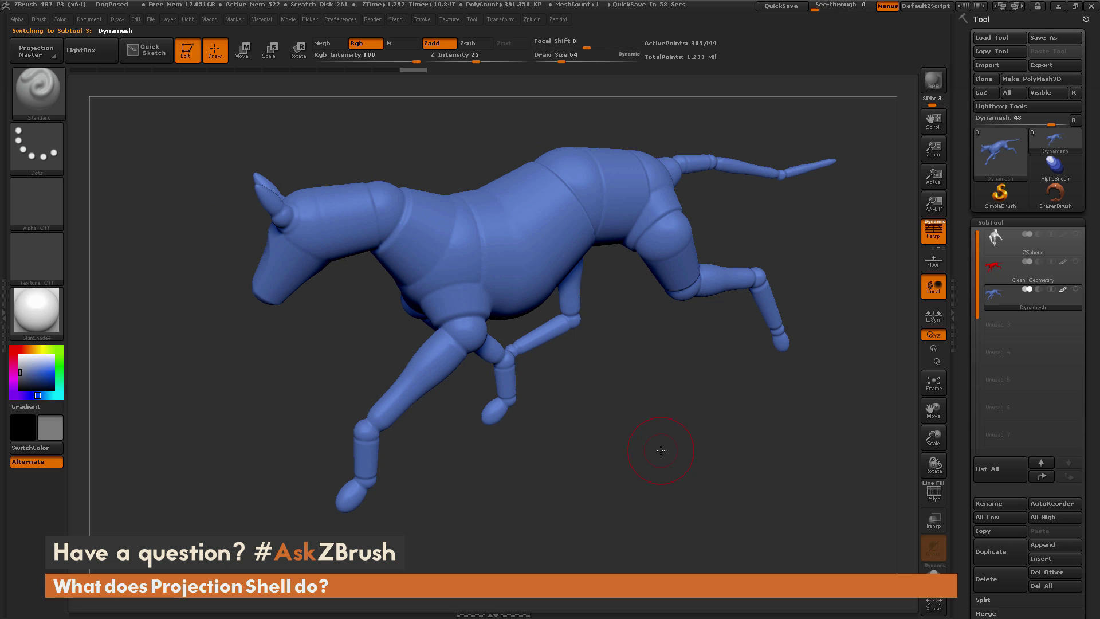
Step: Check the red Clean Geometry dog's polygroups, hide them, and select the ZSphere subtool
left_click(990, 273)
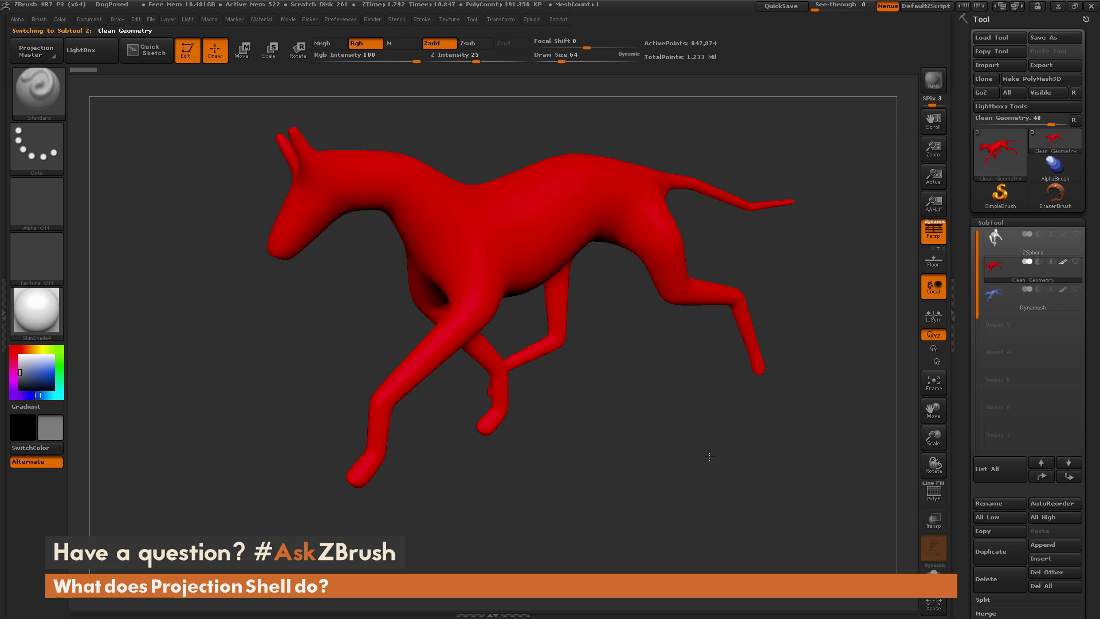
left_click_drag(710, 457, 705, 465)
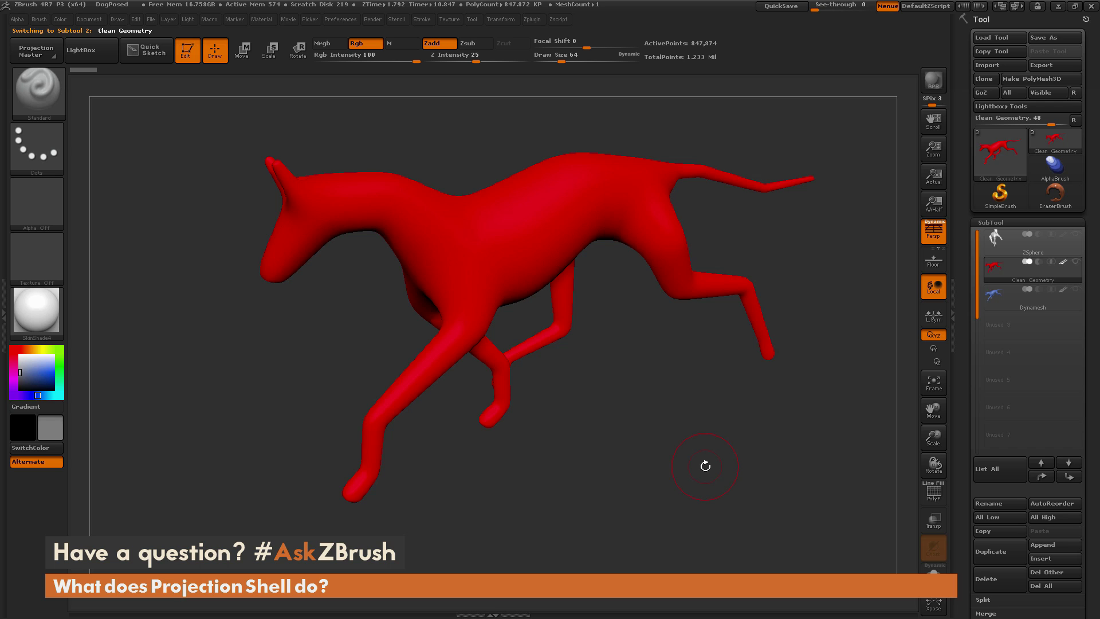
key("shift+f")
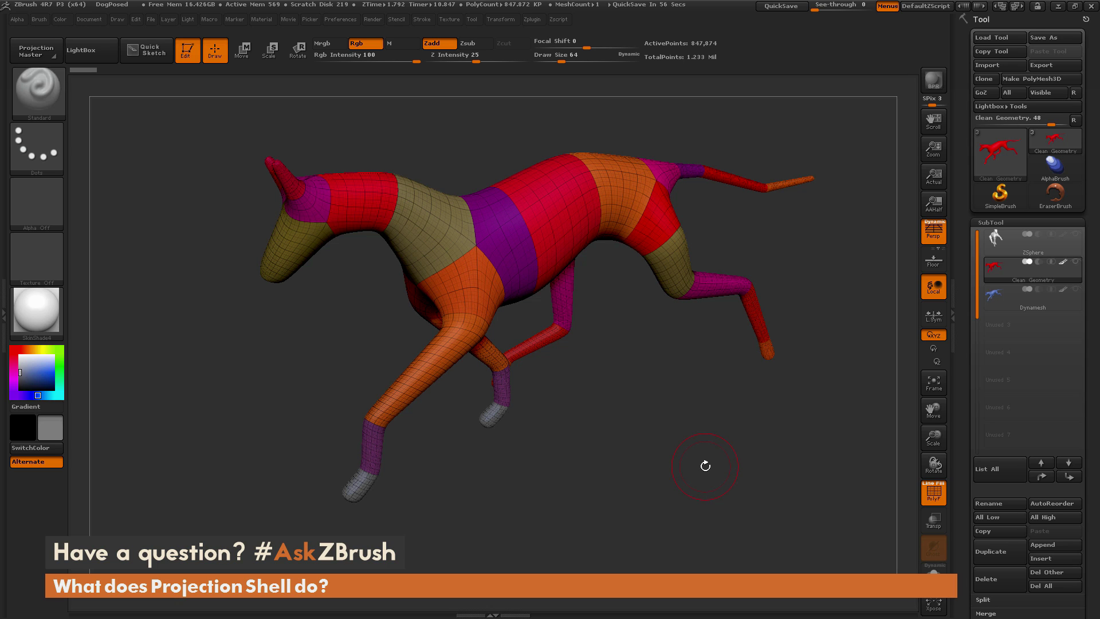
key("shift+f")
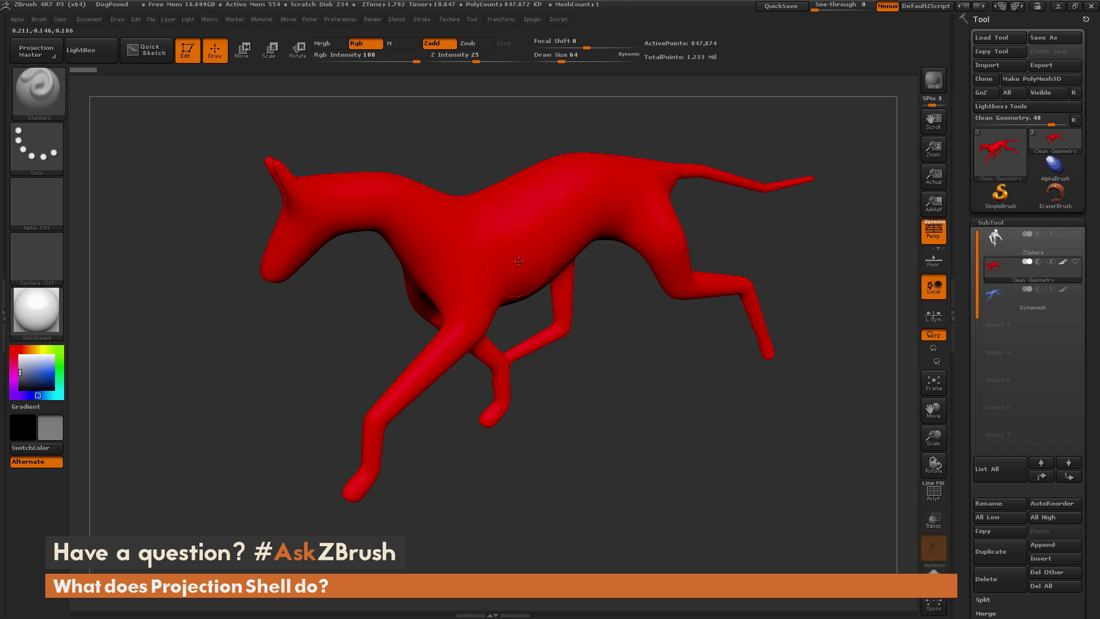
left_click(1004, 243)
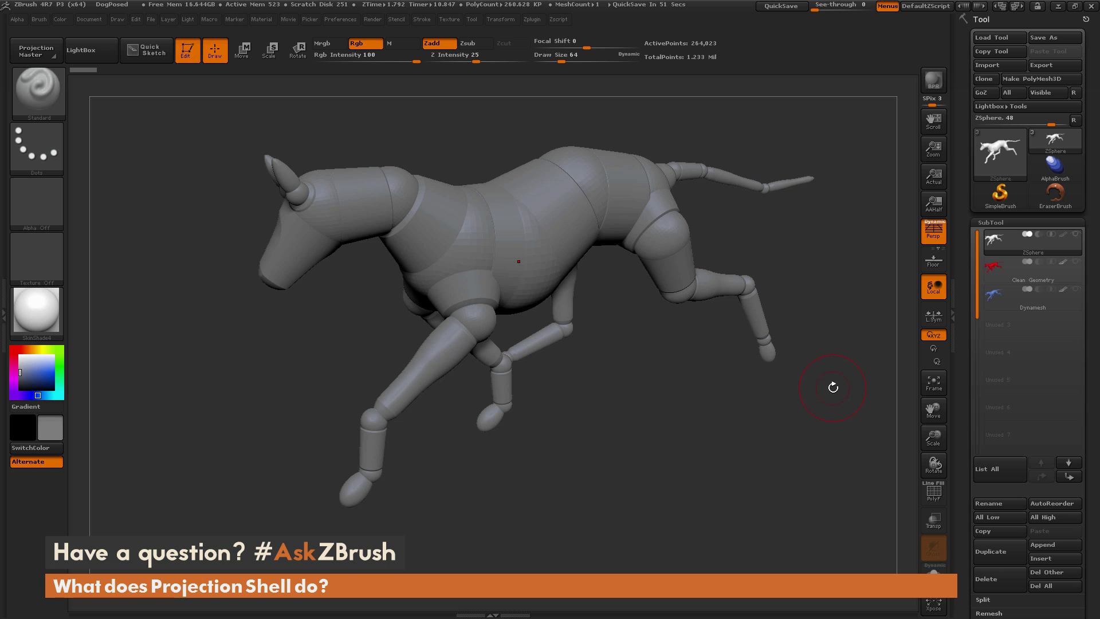
Step: Make Clean Geometry visible and active, and turn on the ZSphere mannequin's visibility too
left_click(1076, 262)
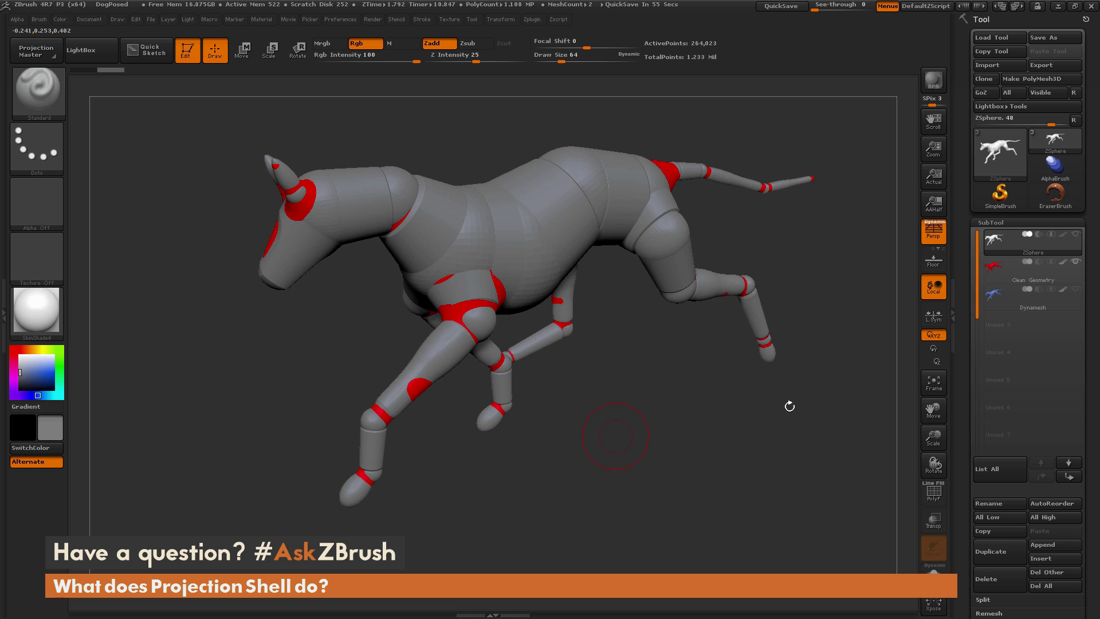
mouse_move(997, 275)
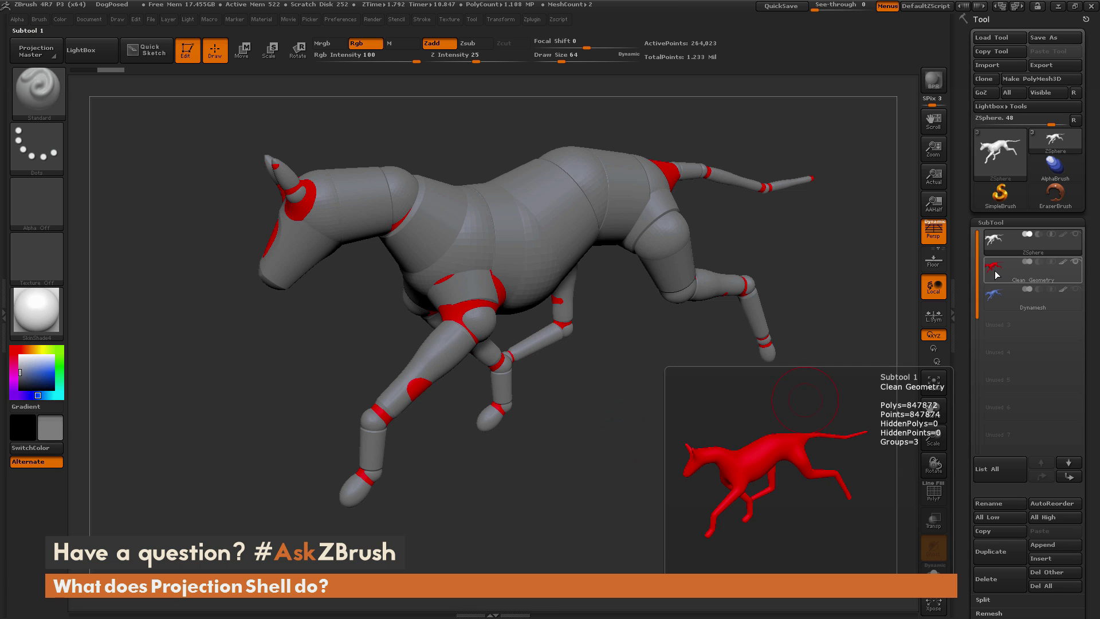
left_click(996, 277)
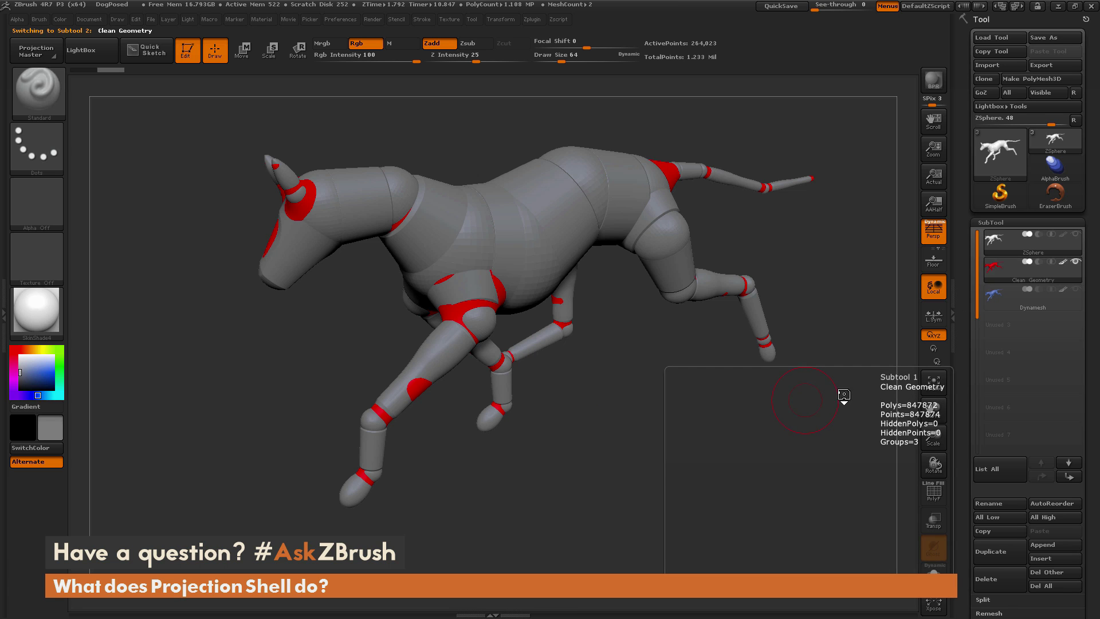
left_click(1077, 235)
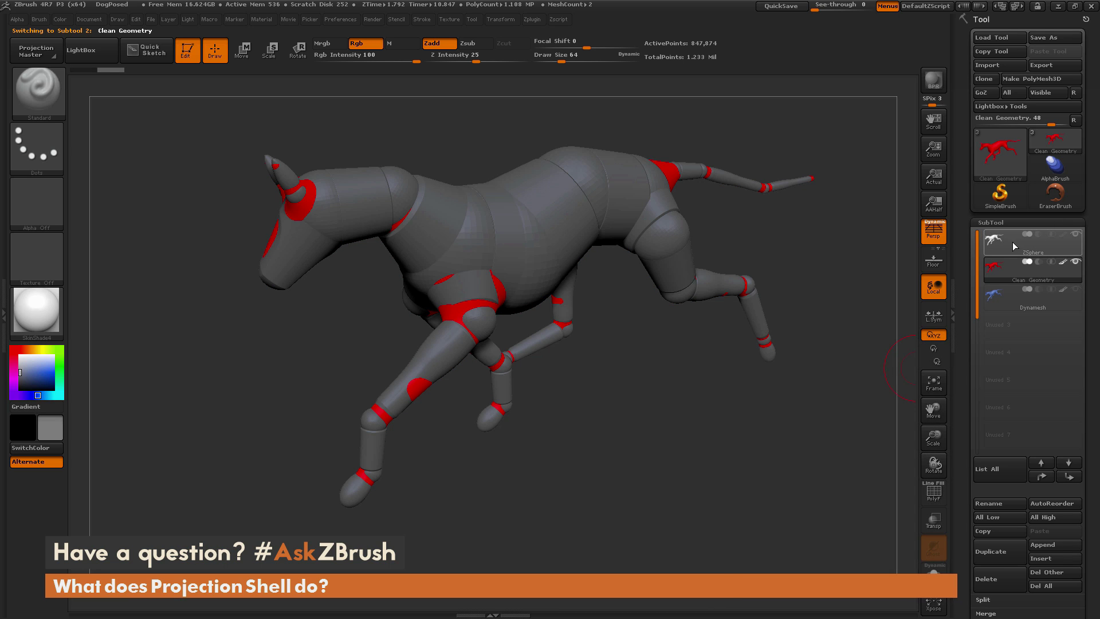
mouse_move(1004, 278)
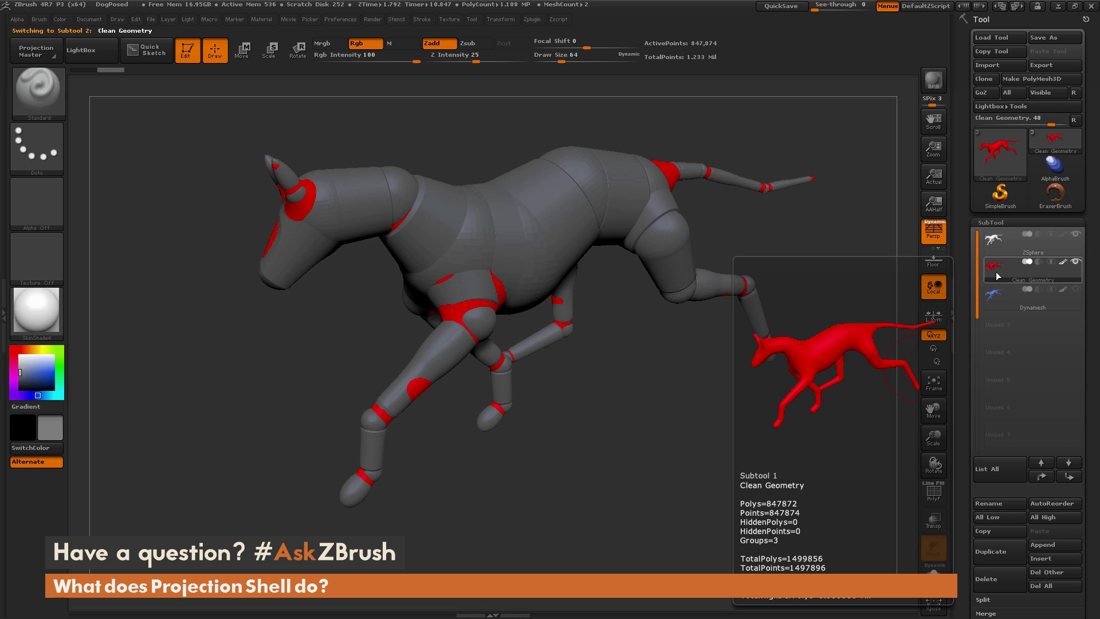
mouse_move(1016, 252)
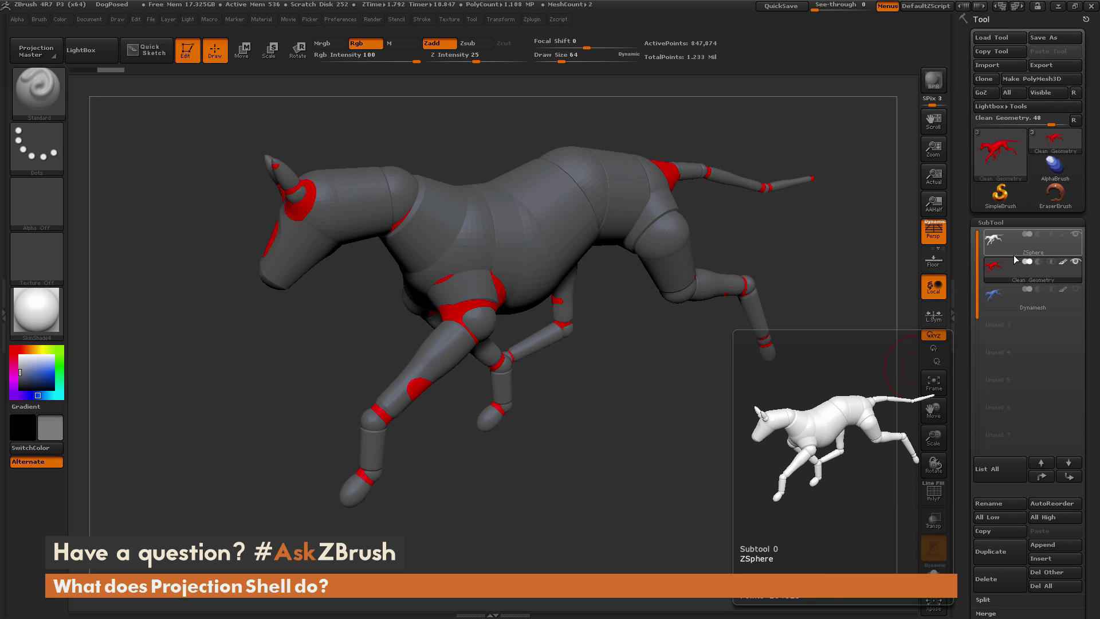
Step: Set ProjectionShell to 0.01845 in the Project settings, with Inner projection enabled
left_click_drag(983, 457, 983, 277)
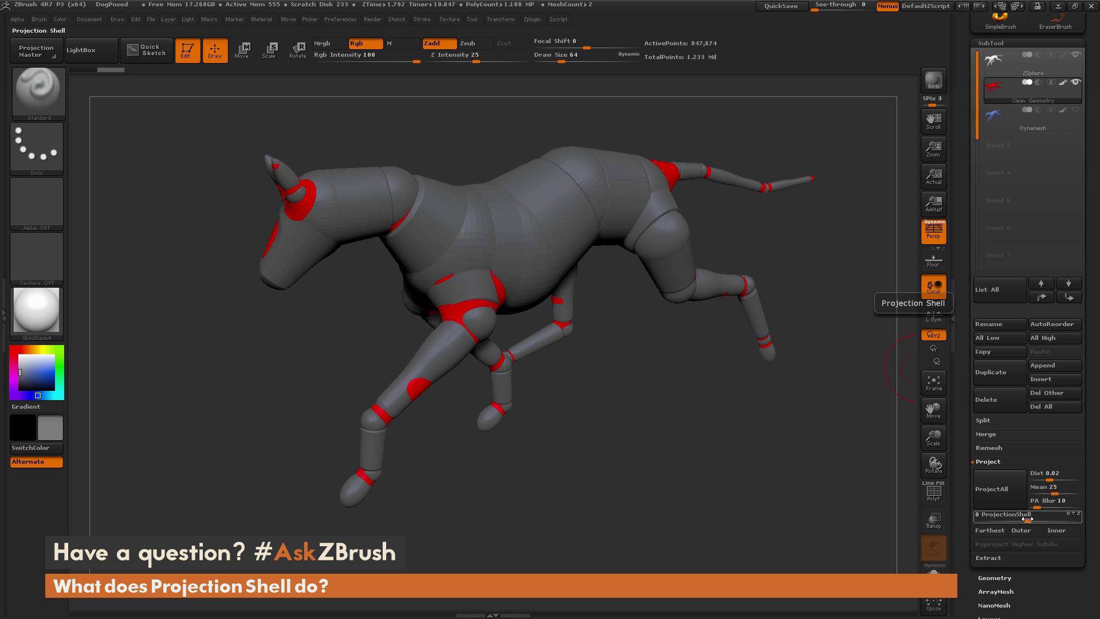
left_click_drag(1027, 519, 1054, 520)
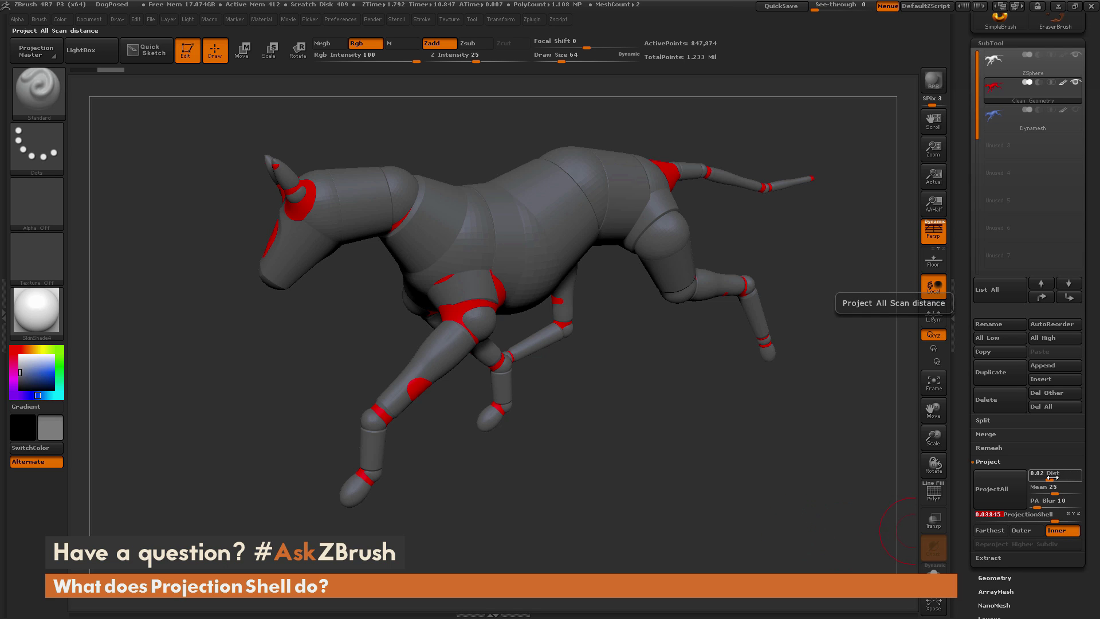
Step: Raise the projection Dist value from 0.02 to 1
mouse_move(1052, 476)
left_mouse_down()
mouse_move(1086, 475)
mouse_move(1072, 474)
left_mouse_up()
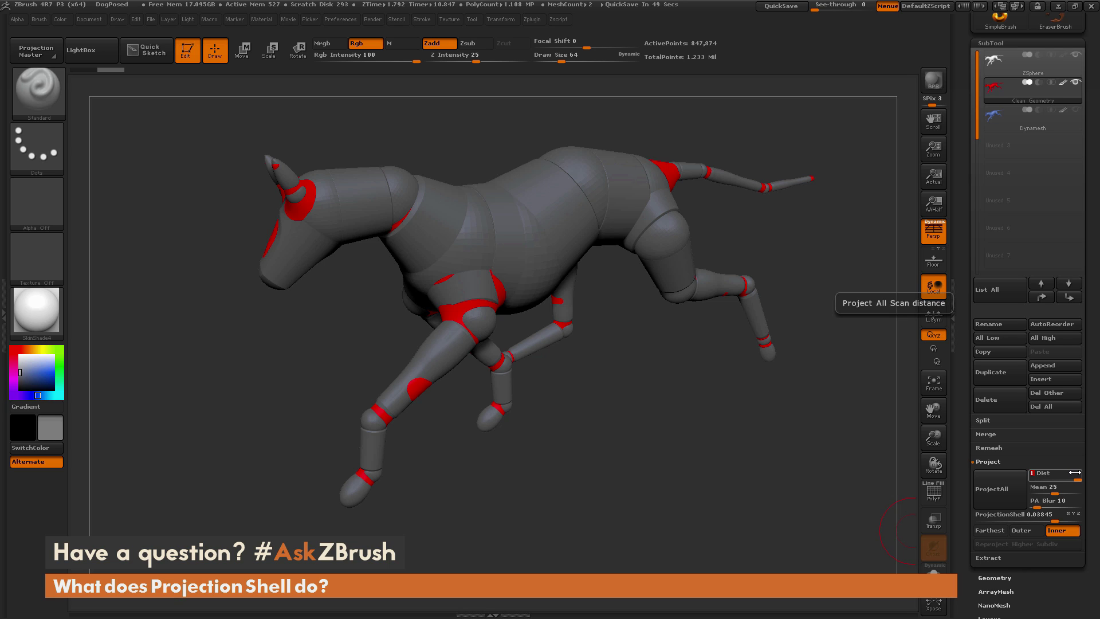
Step: Run ProjectAll on the red dog and inspect the result with PolyFrame toggled on and off
left_click(1002, 495)
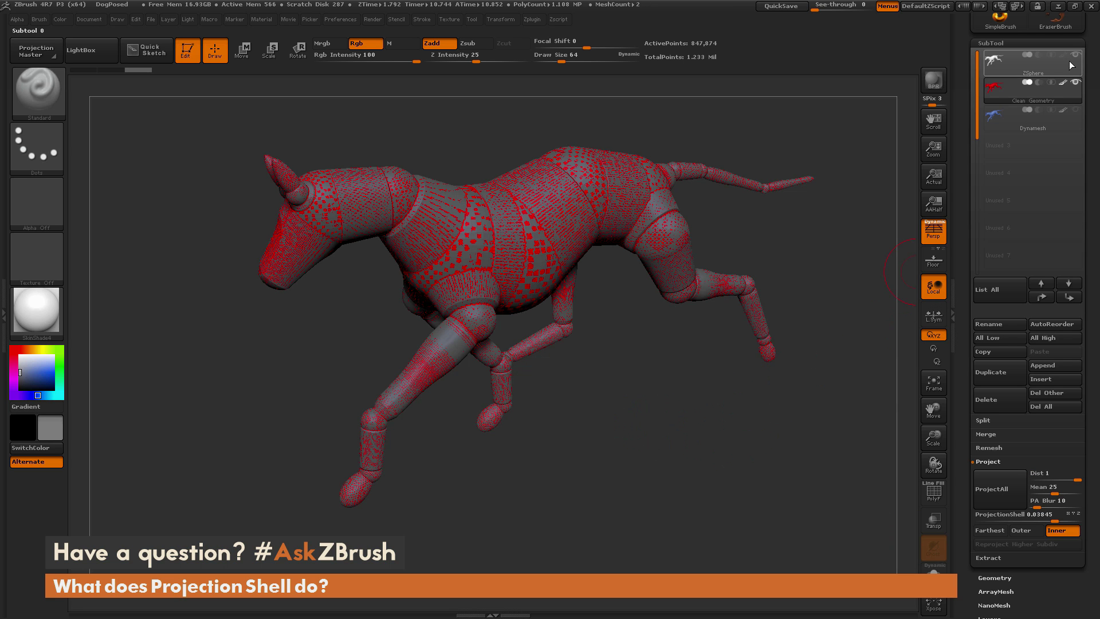
mouse_move(679, 464)
left_mouse_down()
mouse_move(733, 459)
mouse_move(665, 464)
mouse_move(704, 464)
mouse_move(677, 459)
left_mouse_up()
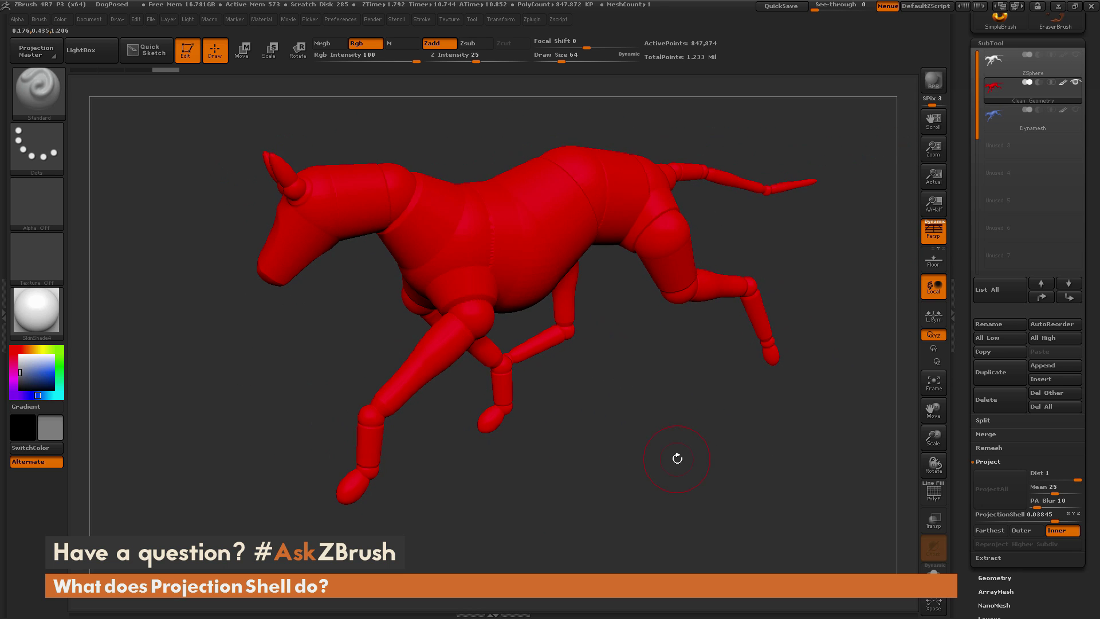
key("shift+f")
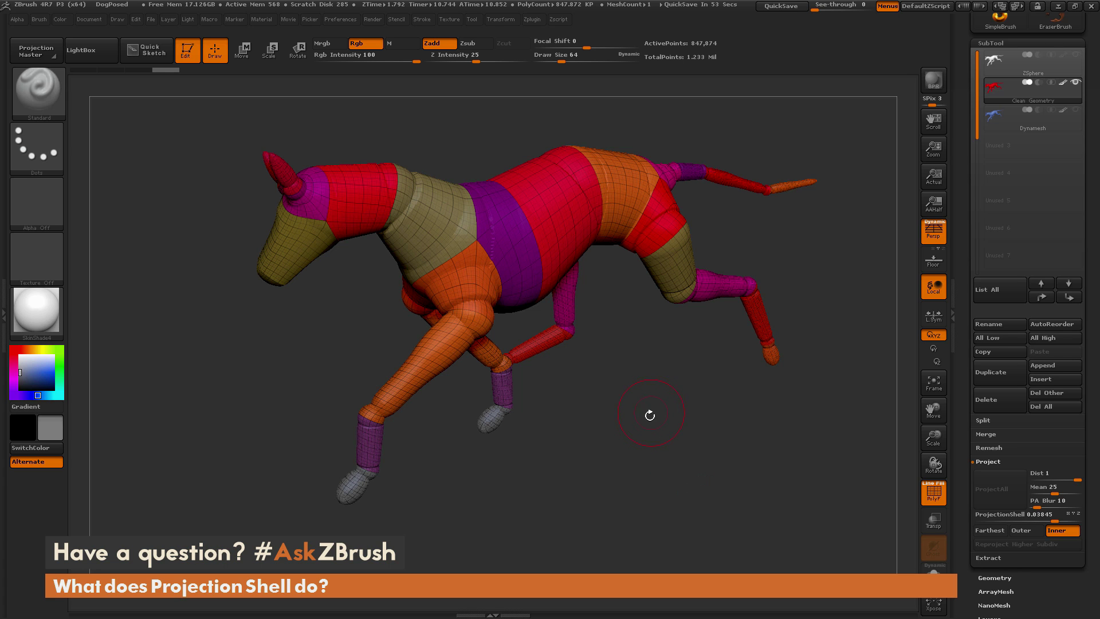
left_click_drag(650, 414, 651, 407)
key("space")
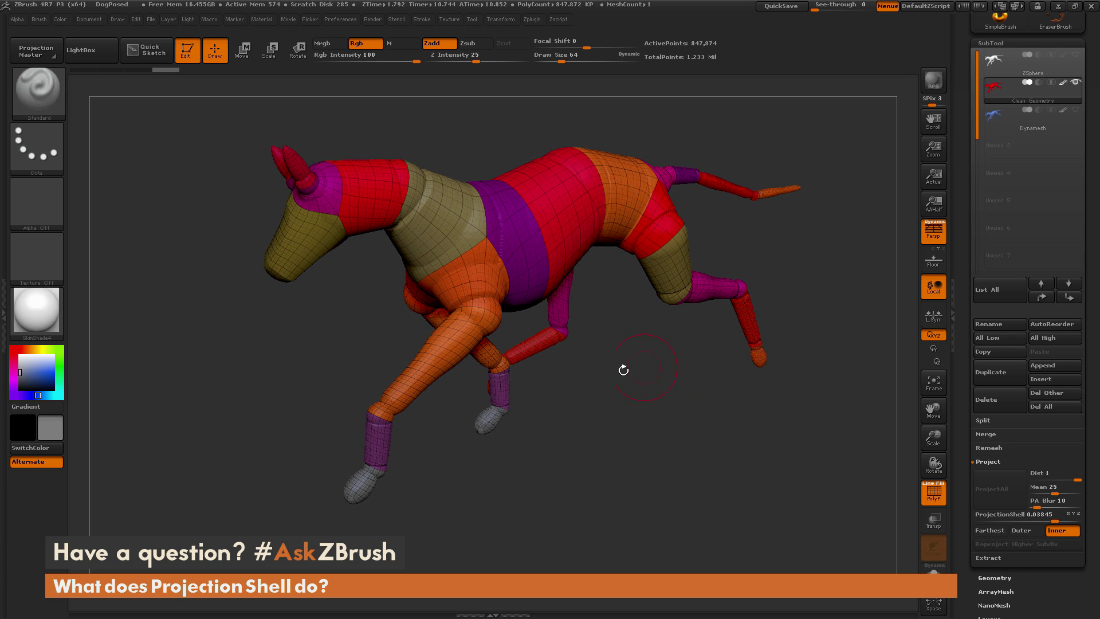
key("shift+f")
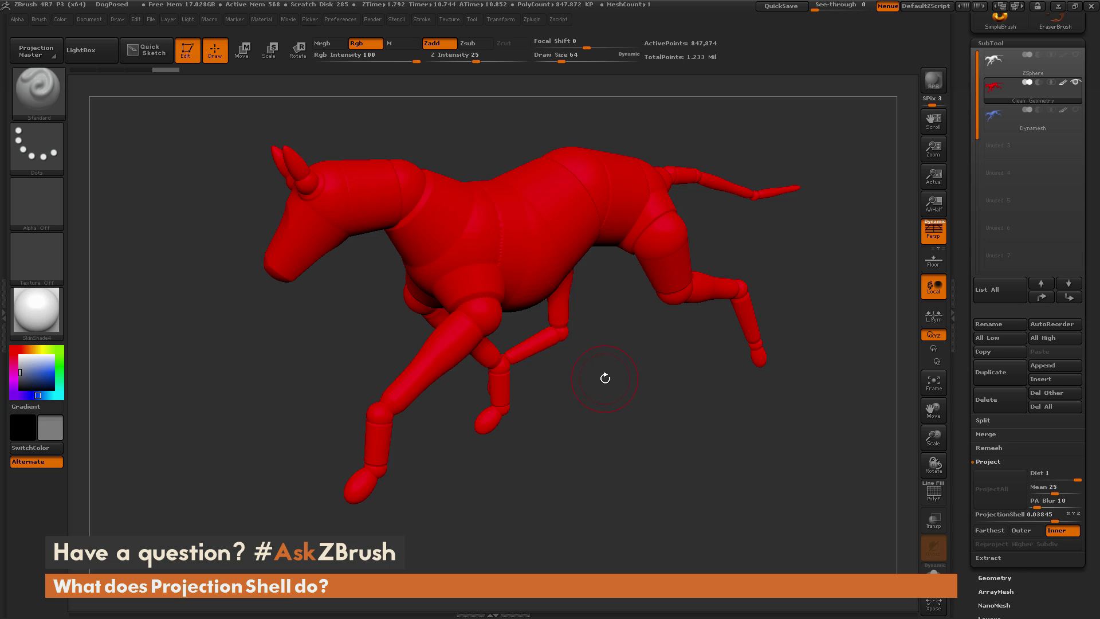